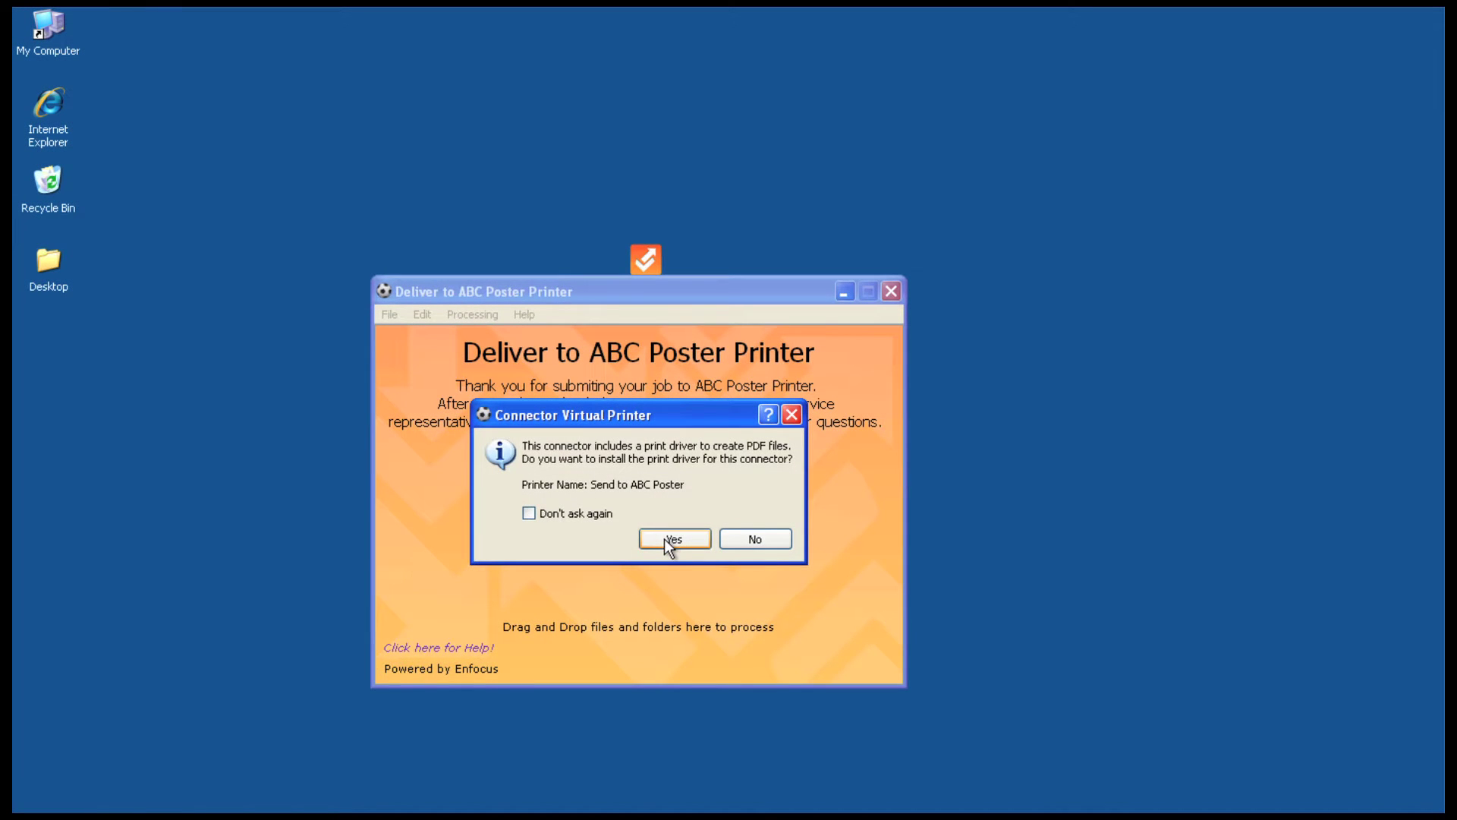
Accept installation of the Send to ABC Poster PDF print driver
{"action": "left_click", "coordinate": [670, 541]}
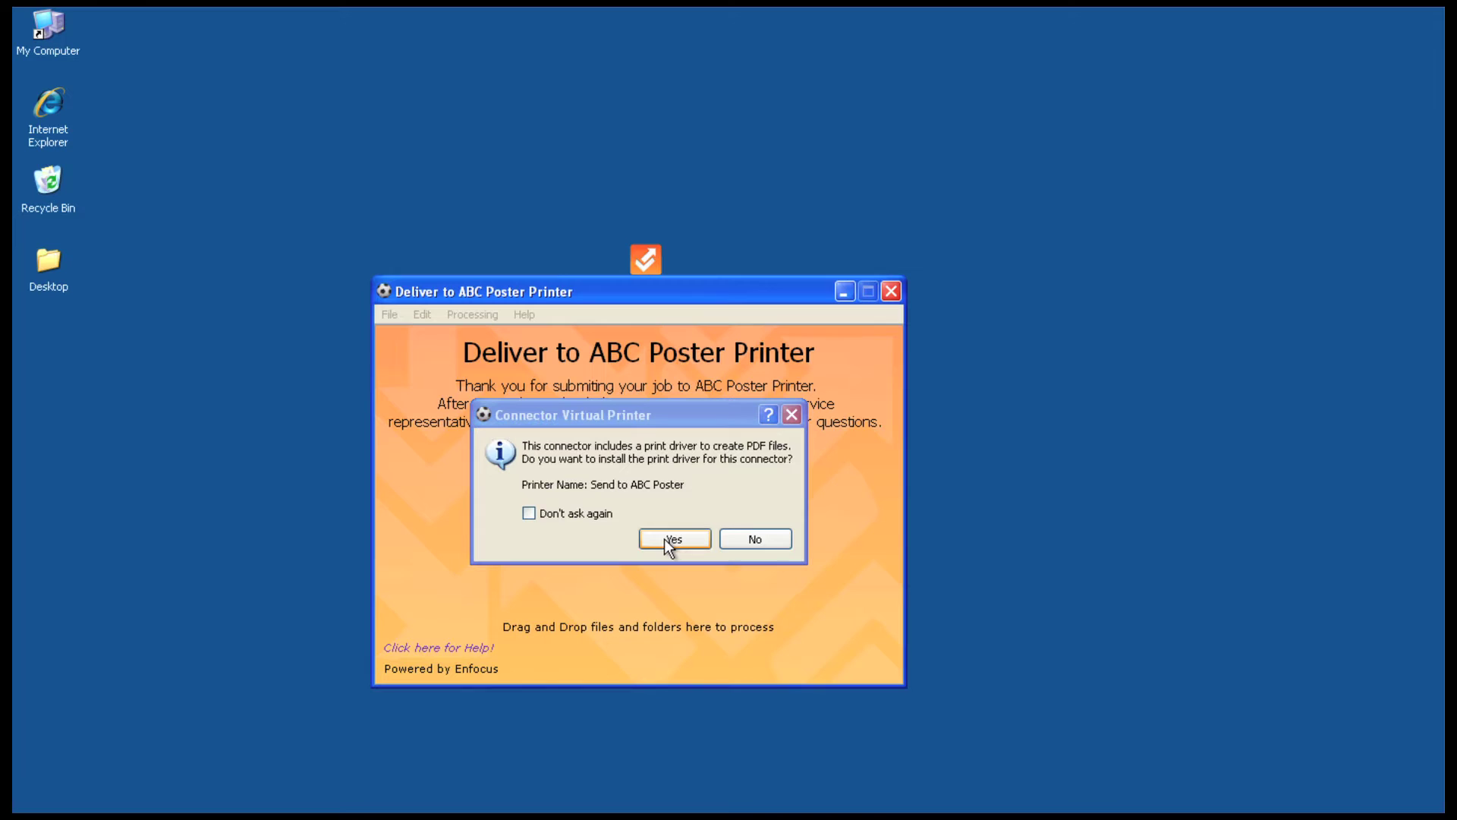
{"action": "left_click", "coordinate": [673, 539]}
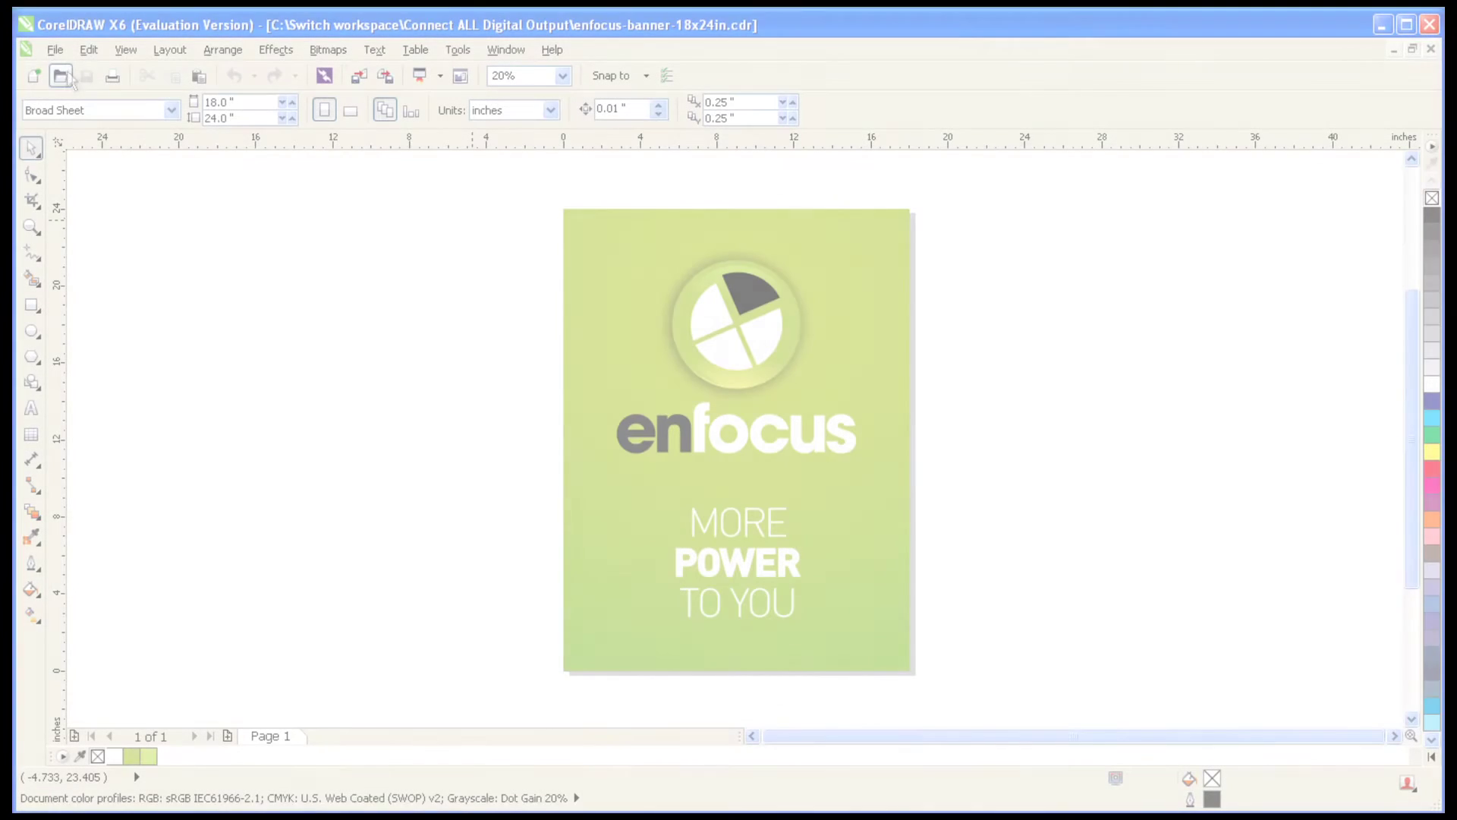
Print enfocus-banner-18x24in.cdr from CorelDRAW X6 to the Send to ABC Poster printer
{"action": "left_click", "coordinate": [54, 48]}
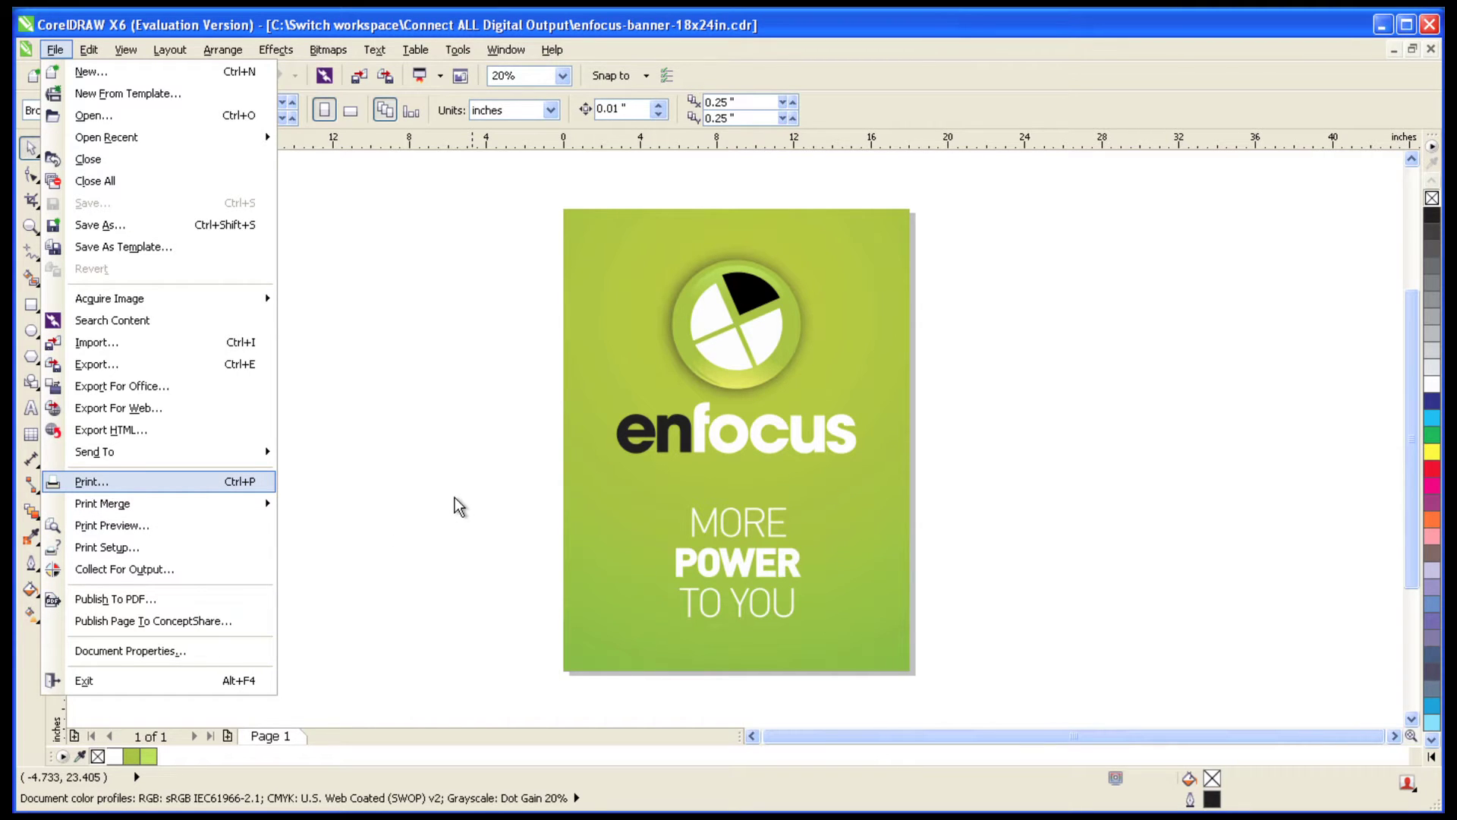
{"action": "key", "text": "Return"}
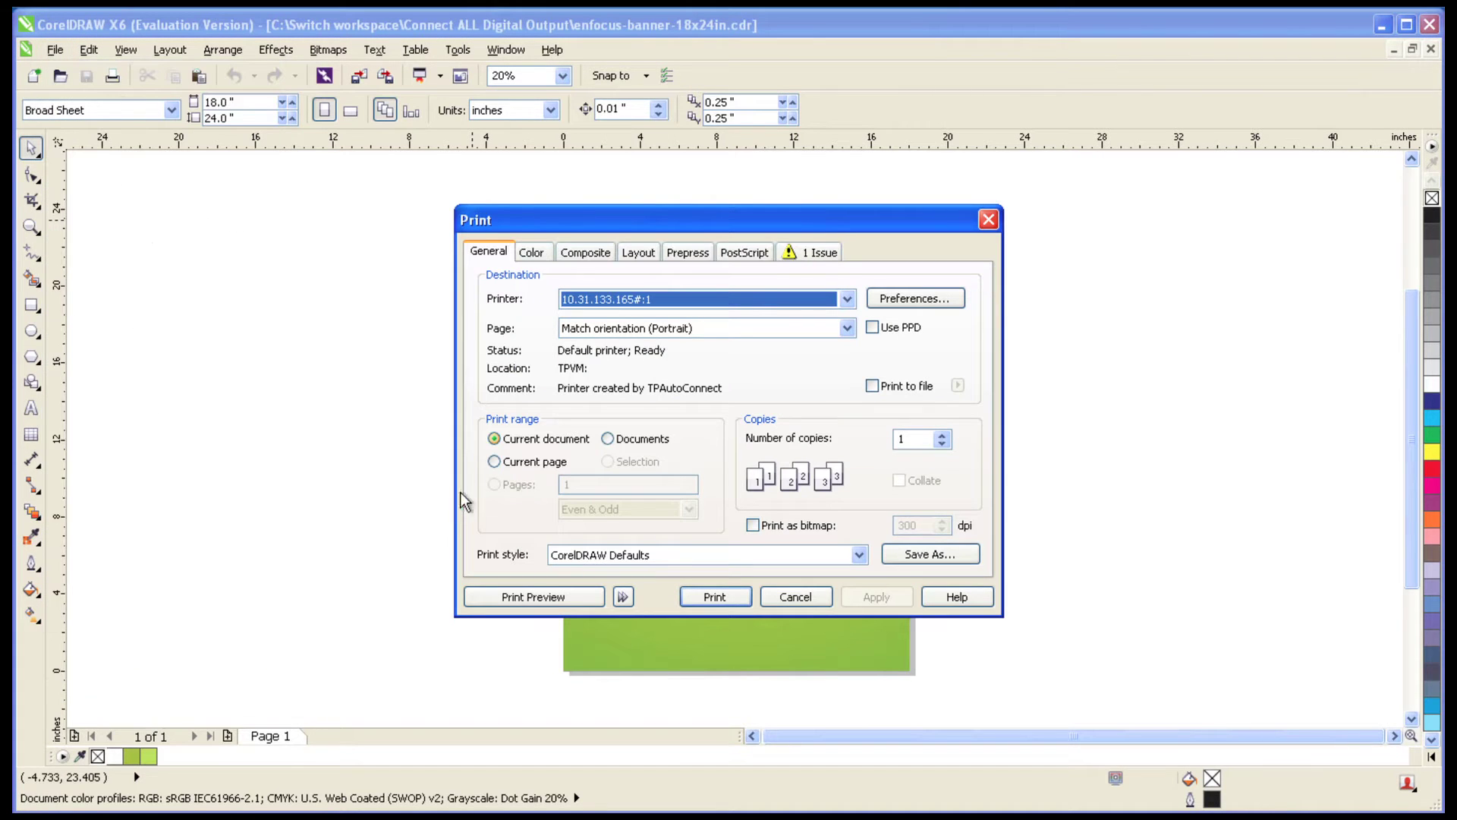
{"action": "left_click", "coordinate": [847, 299]}
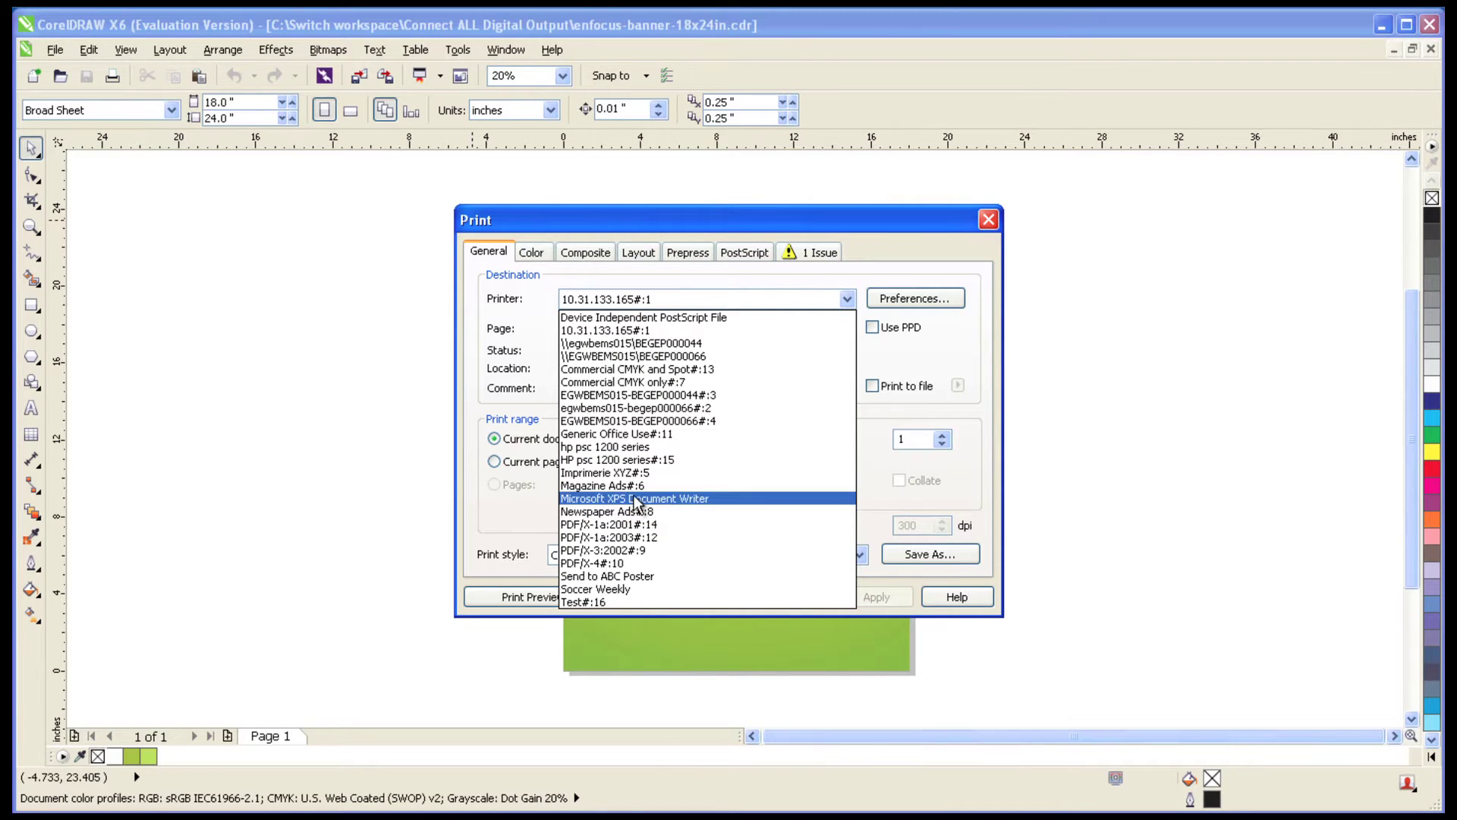
{"action": "left_click", "coordinate": [606, 576]}
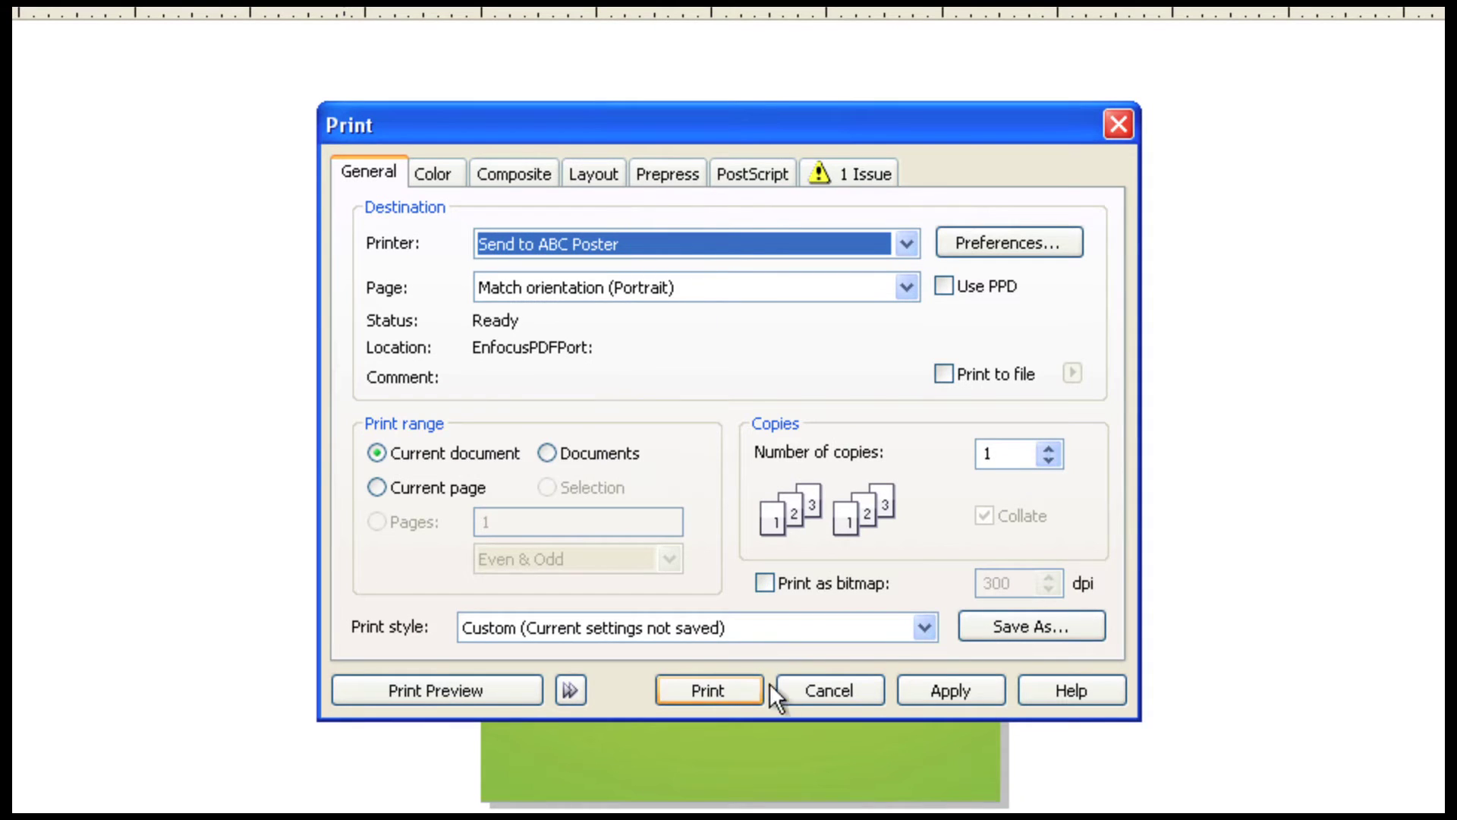
{"action": "left_click", "coordinate": [713, 684]}
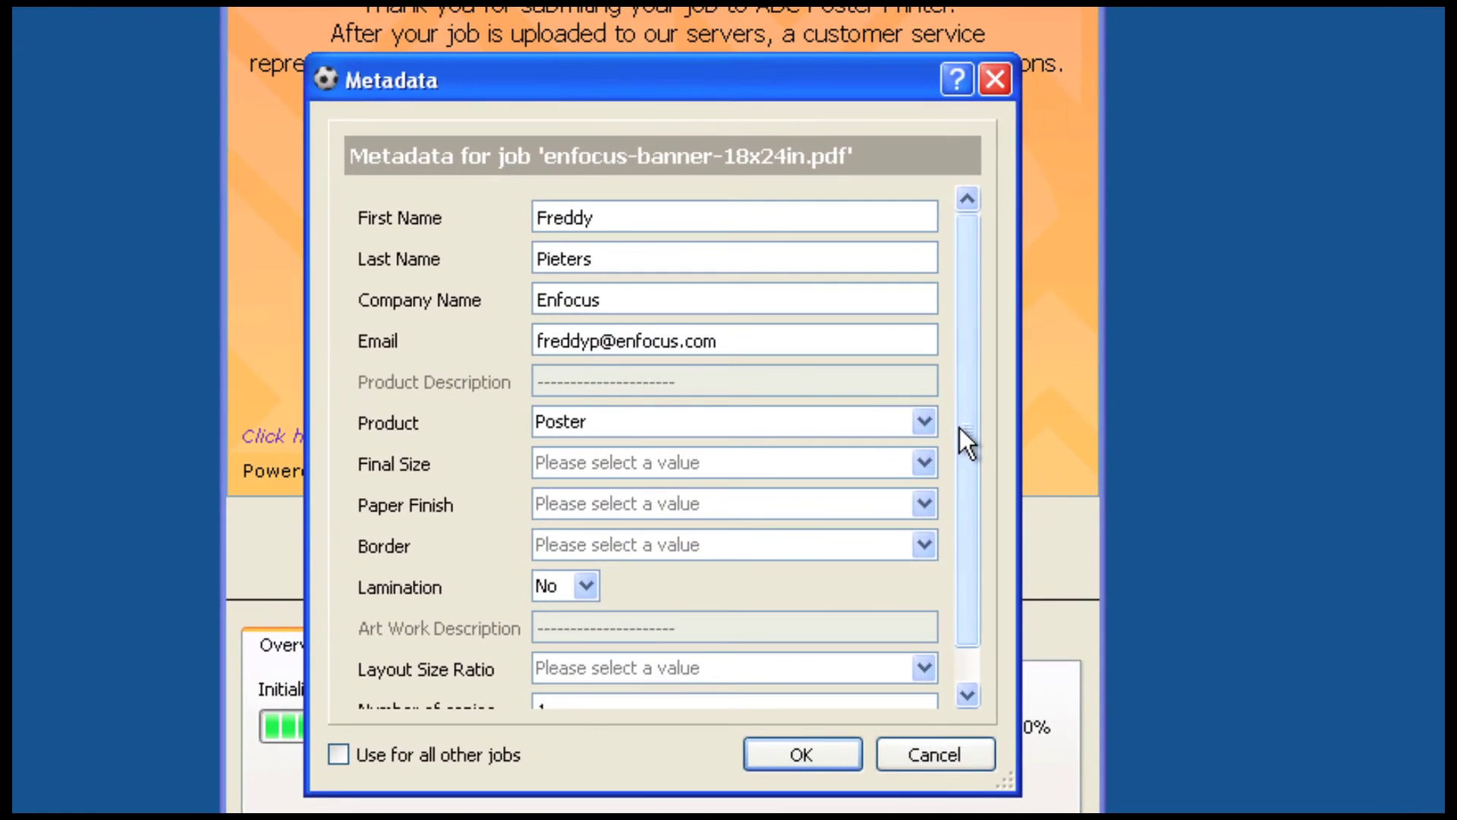
Set the job ticket to Poster, final size 18x24, High Gloss finish, and no border
{"action": "scroll", "coordinate": [880, 454], "scroll_direction": "down", "scroll_amount": 1}
{"action": "scroll", "coordinate": [979, 484], "scroll_direction": "up", "scroll_amount": 1}
{"action": "left_click", "coordinate": [857, 392]}
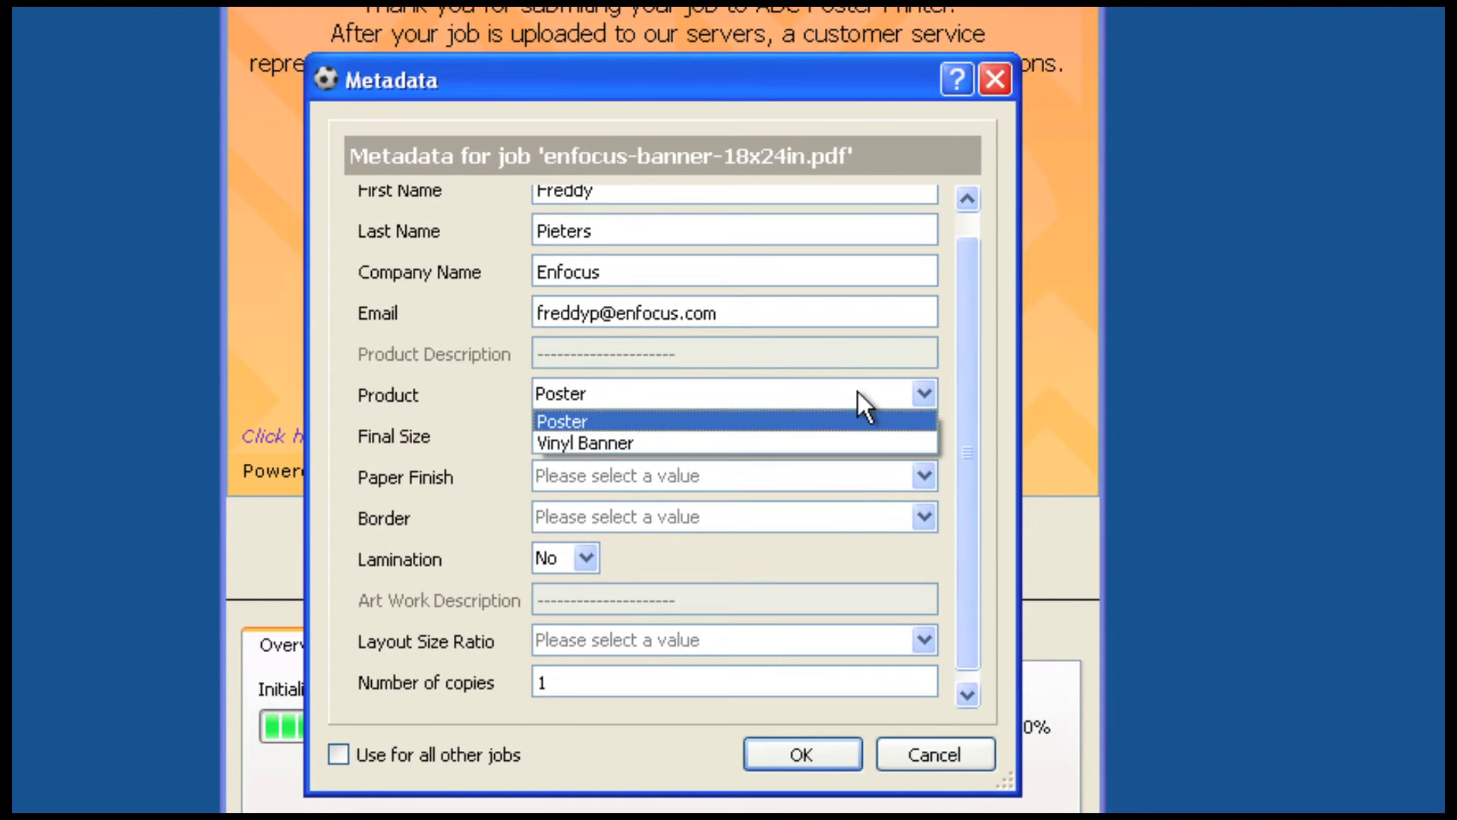
{"action": "left_click", "coordinate": [858, 391]}
{"action": "left_click", "coordinate": [821, 440]}
{"action": "left_click", "coordinate": [566, 484]}
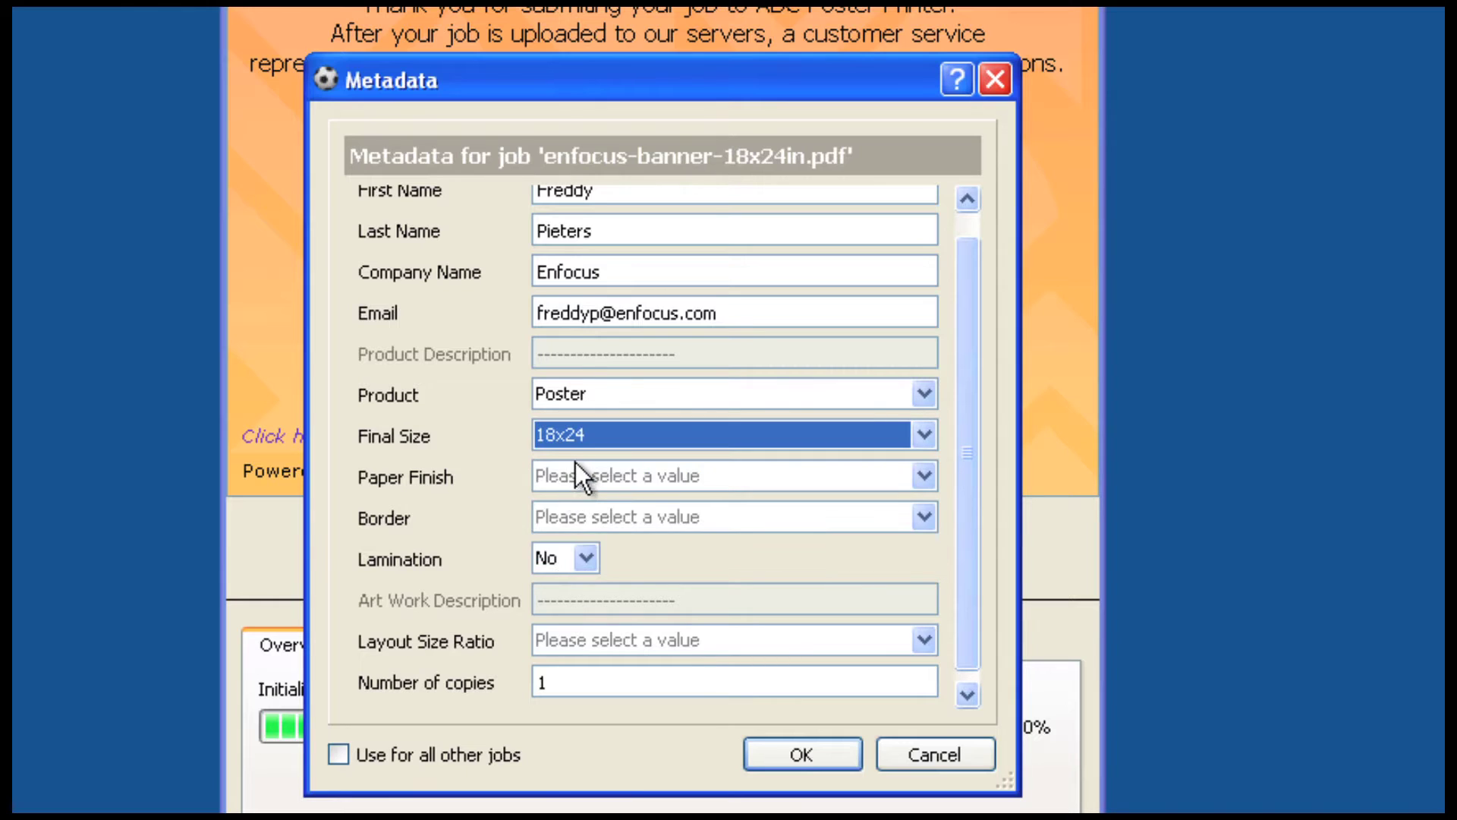
{"action": "left_click", "coordinate": [578, 478]}
{"action": "left_click", "coordinate": [580, 502]}
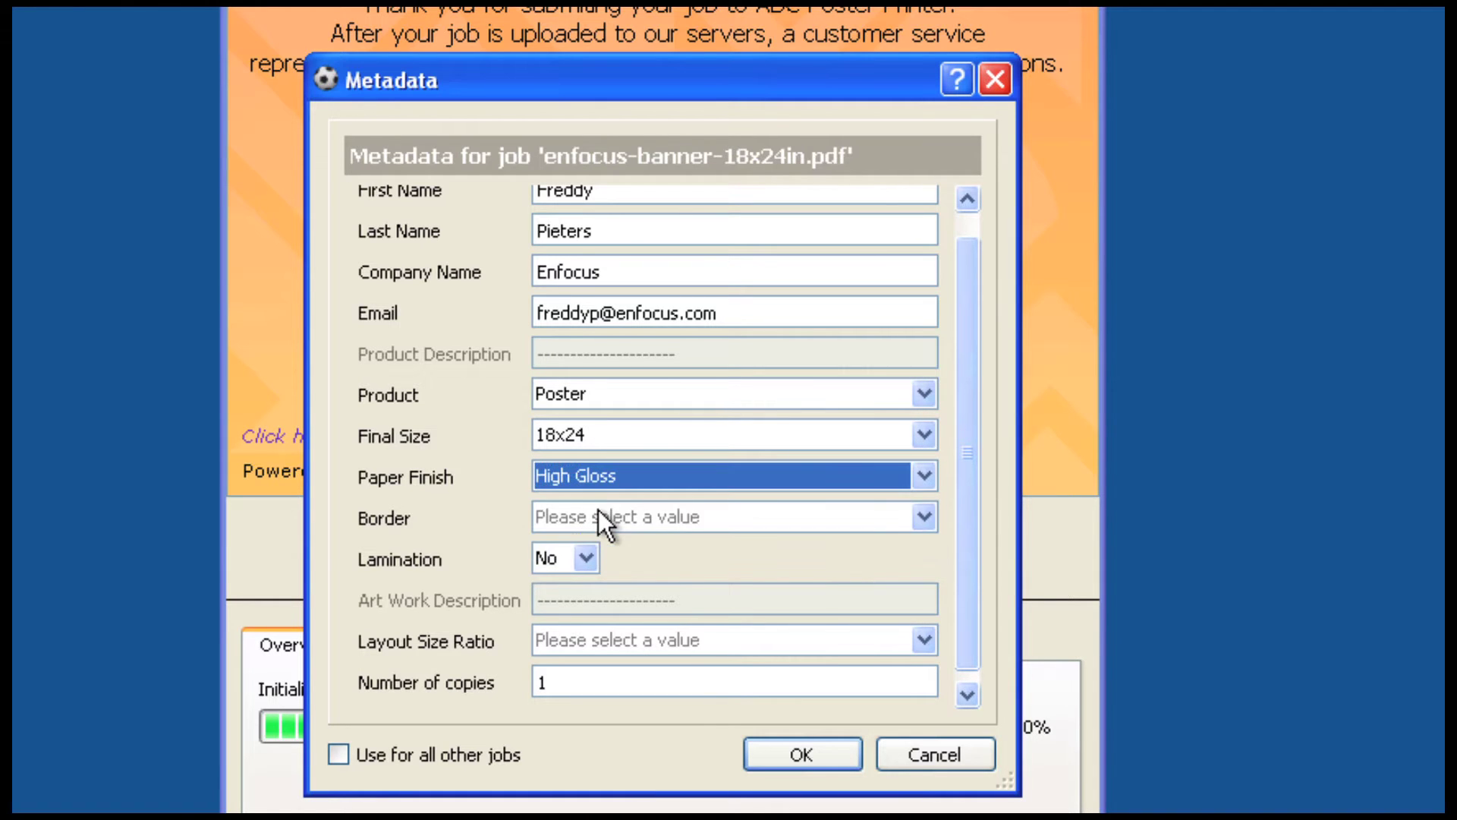
{"action": "left_click", "coordinate": [595, 518]}
{"action": "left_click", "coordinate": [587, 545]}
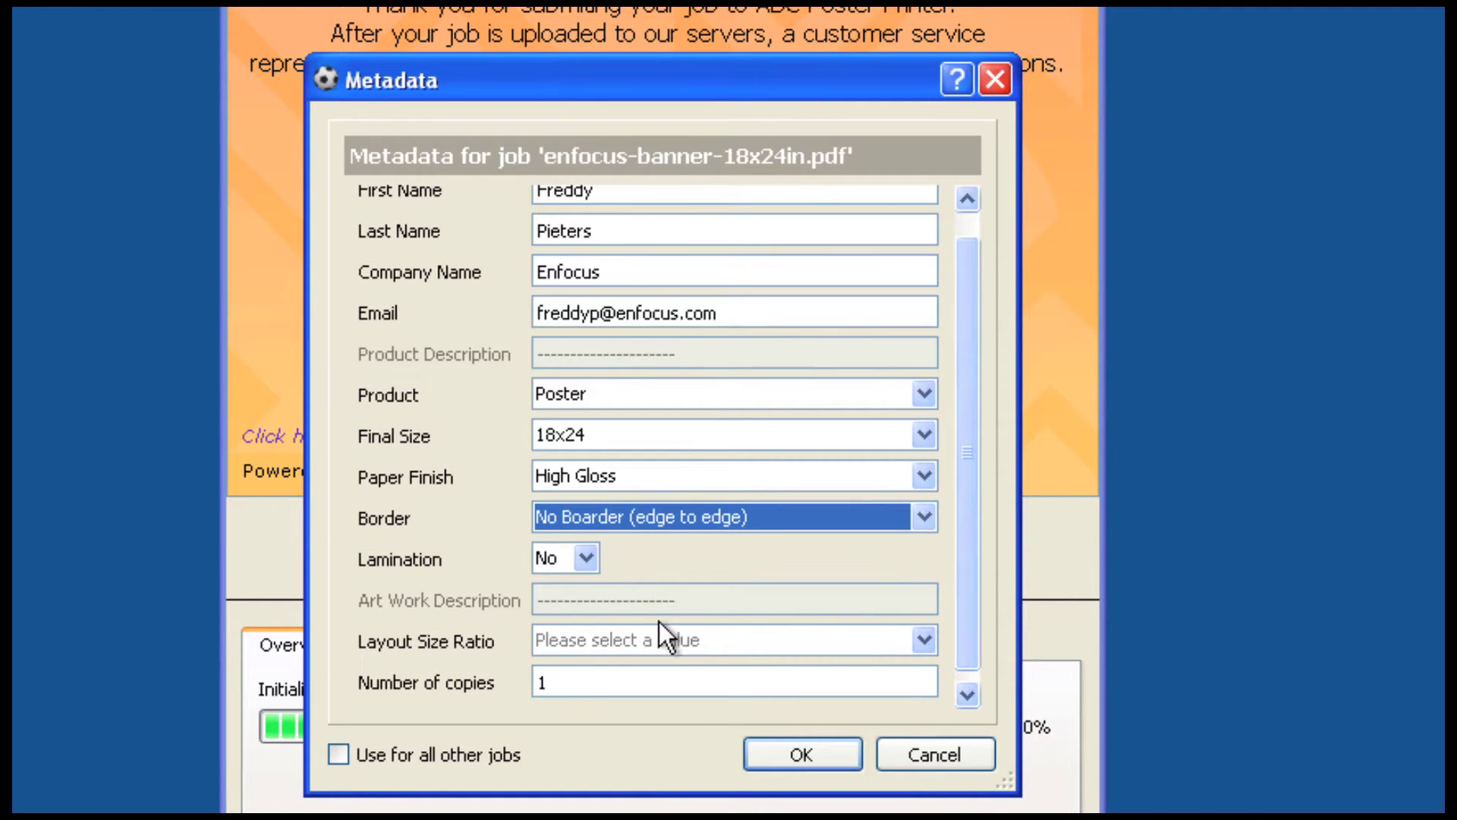
Set layout size ratio to Full Size and 10 copies, then confirm to start processing
{"action": "left_click_drag", "start_coordinate": [972, 613], "coordinate": [973, 623]}
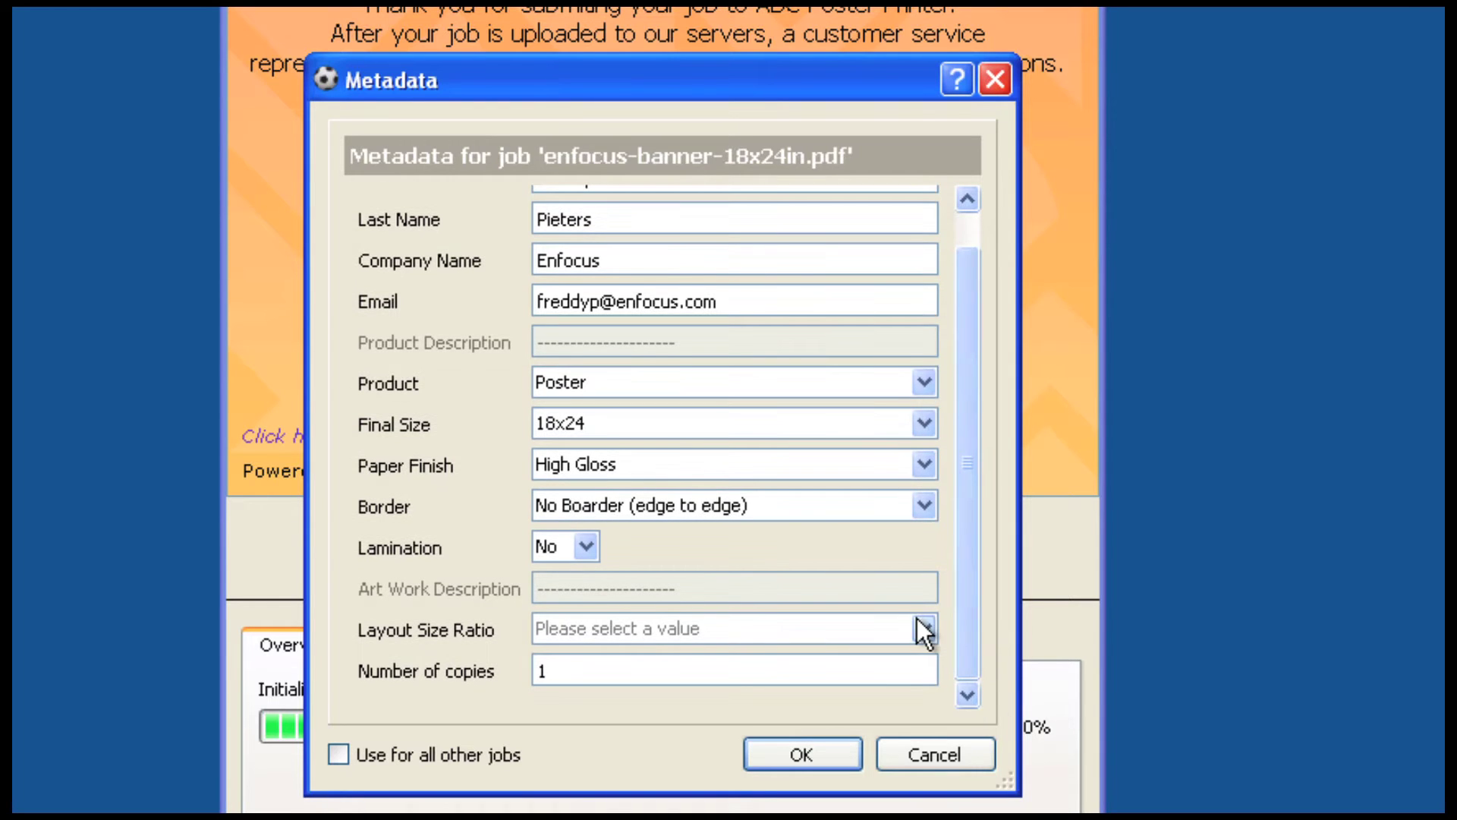
{"action": "left_click", "coordinate": [921, 625]}
{"action": "left_click", "coordinate": [595, 655]}
{"action": "left_click", "coordinate": [578, 671]}
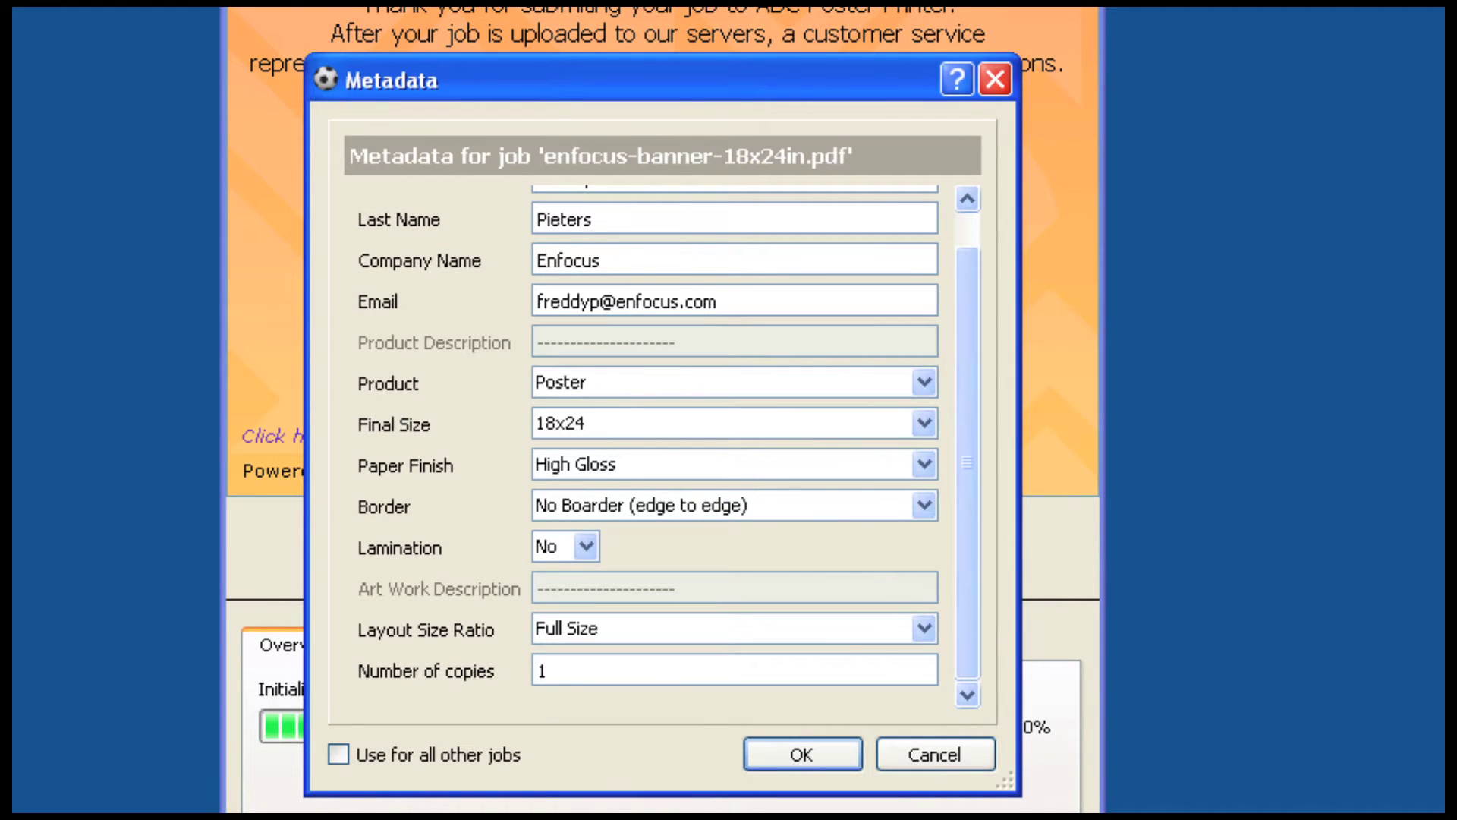
{"action": "type", "text": "0"}
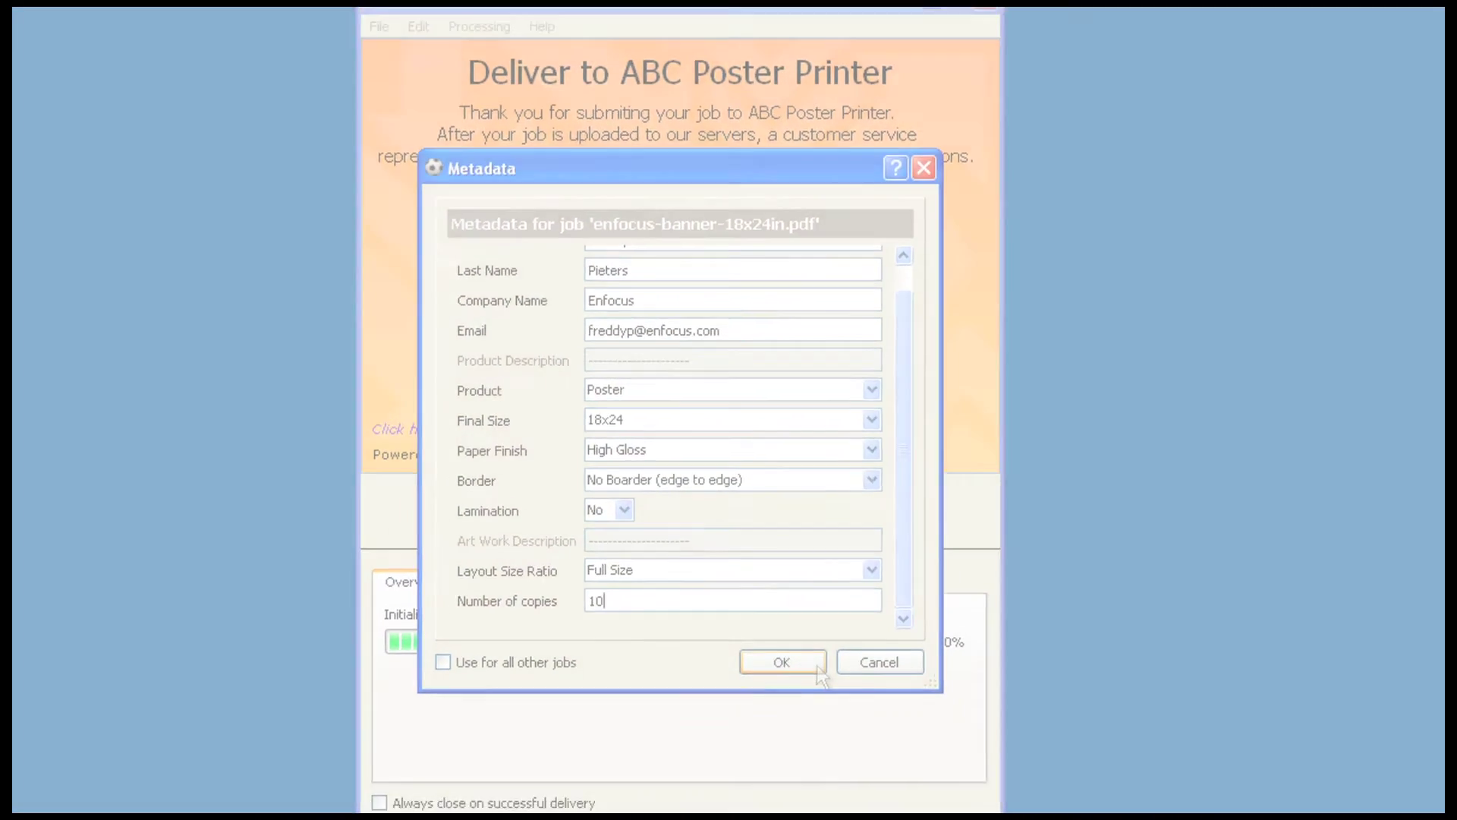
{"action": "left_click", "coordinate": [816, 666]}
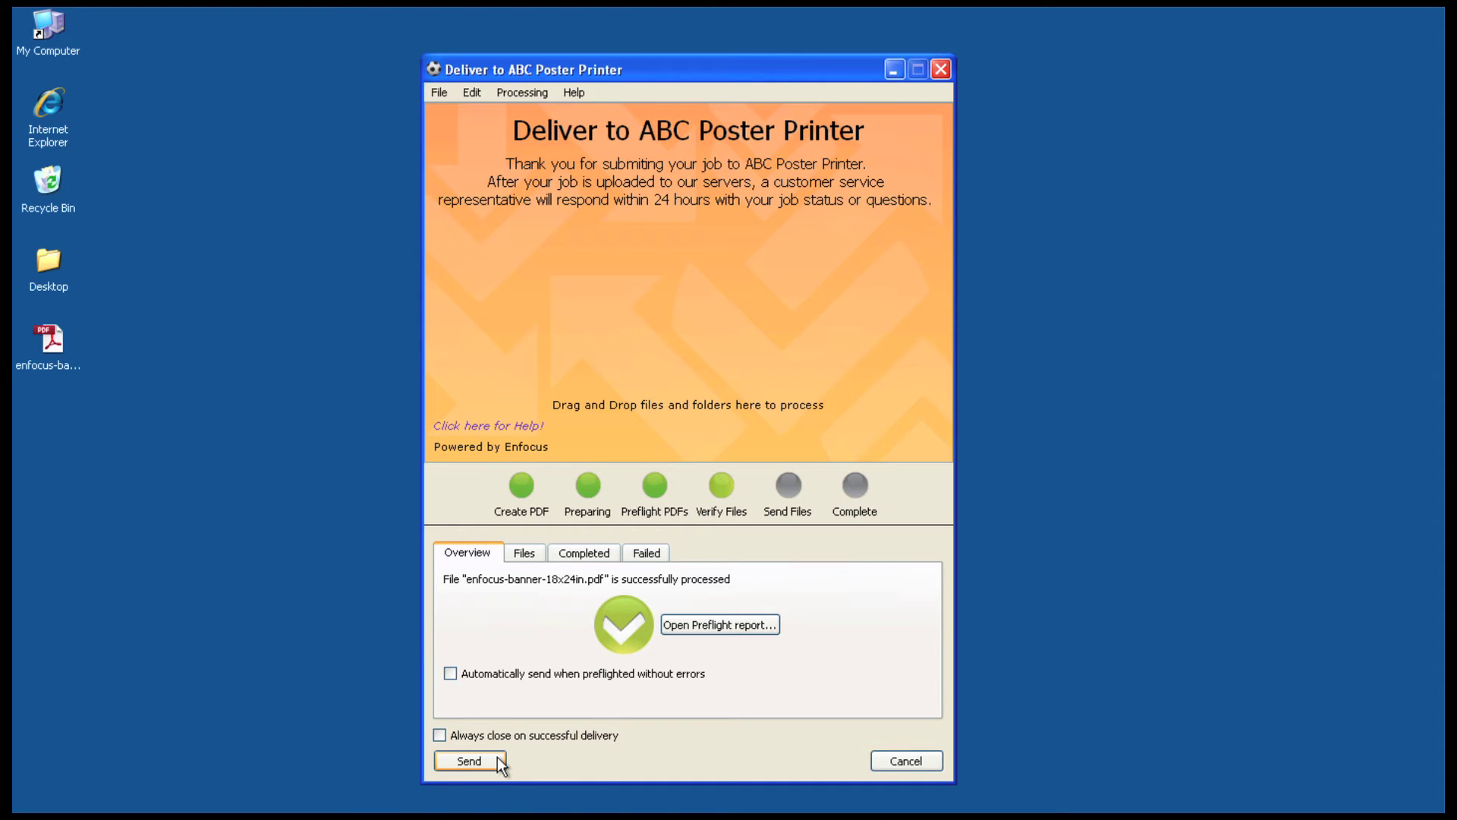
Upload the preflighted enfocus-banner-18x24in.pdf to the ABC Poster server
{"action": "left_click", "coordinate": [497, 762]}
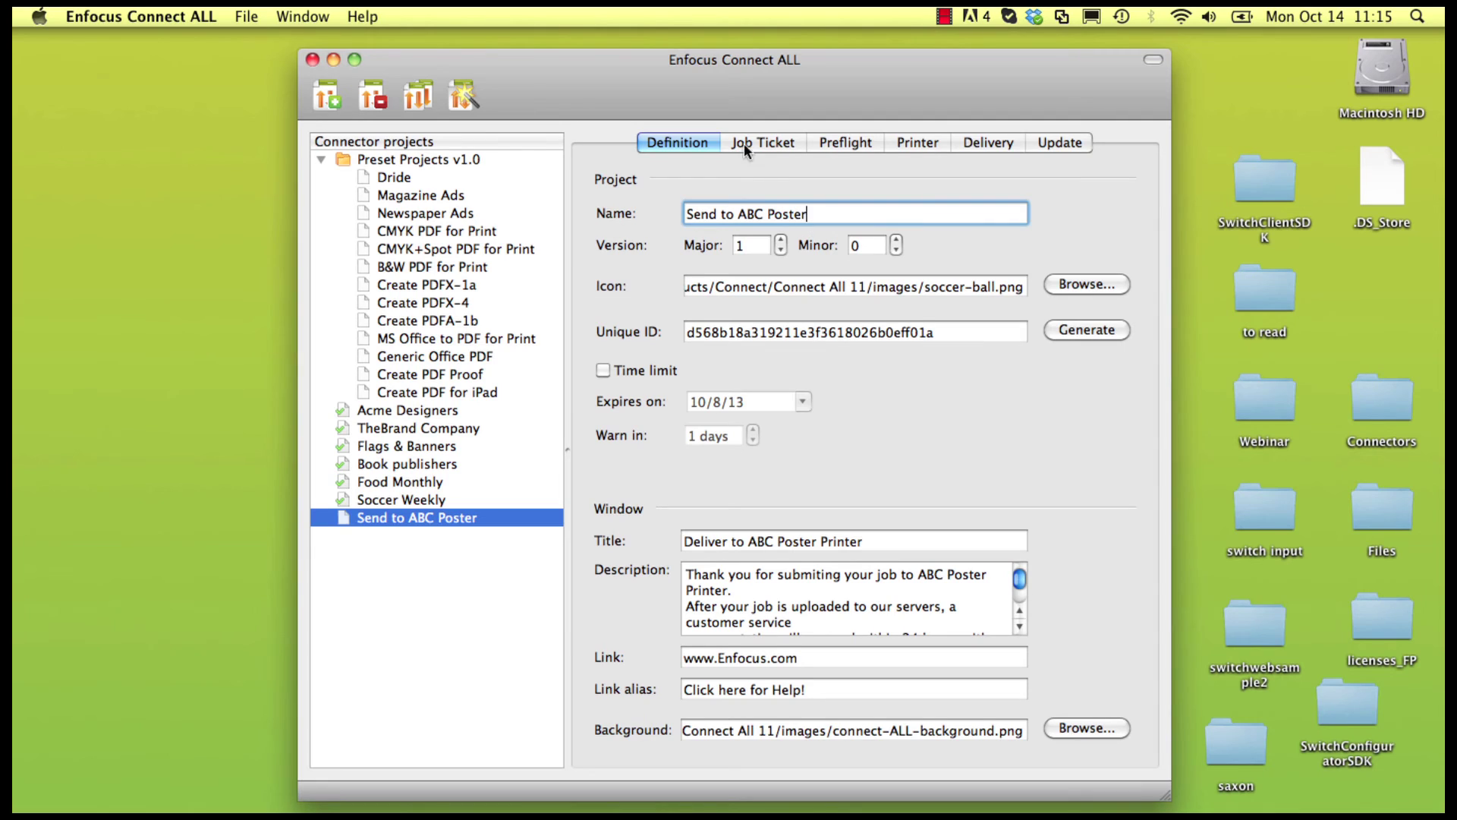
Review the project's icon file path and the virtual printer's Adobe PDF preset options
{"action": "left_click", "coordinate": [810, 292]}
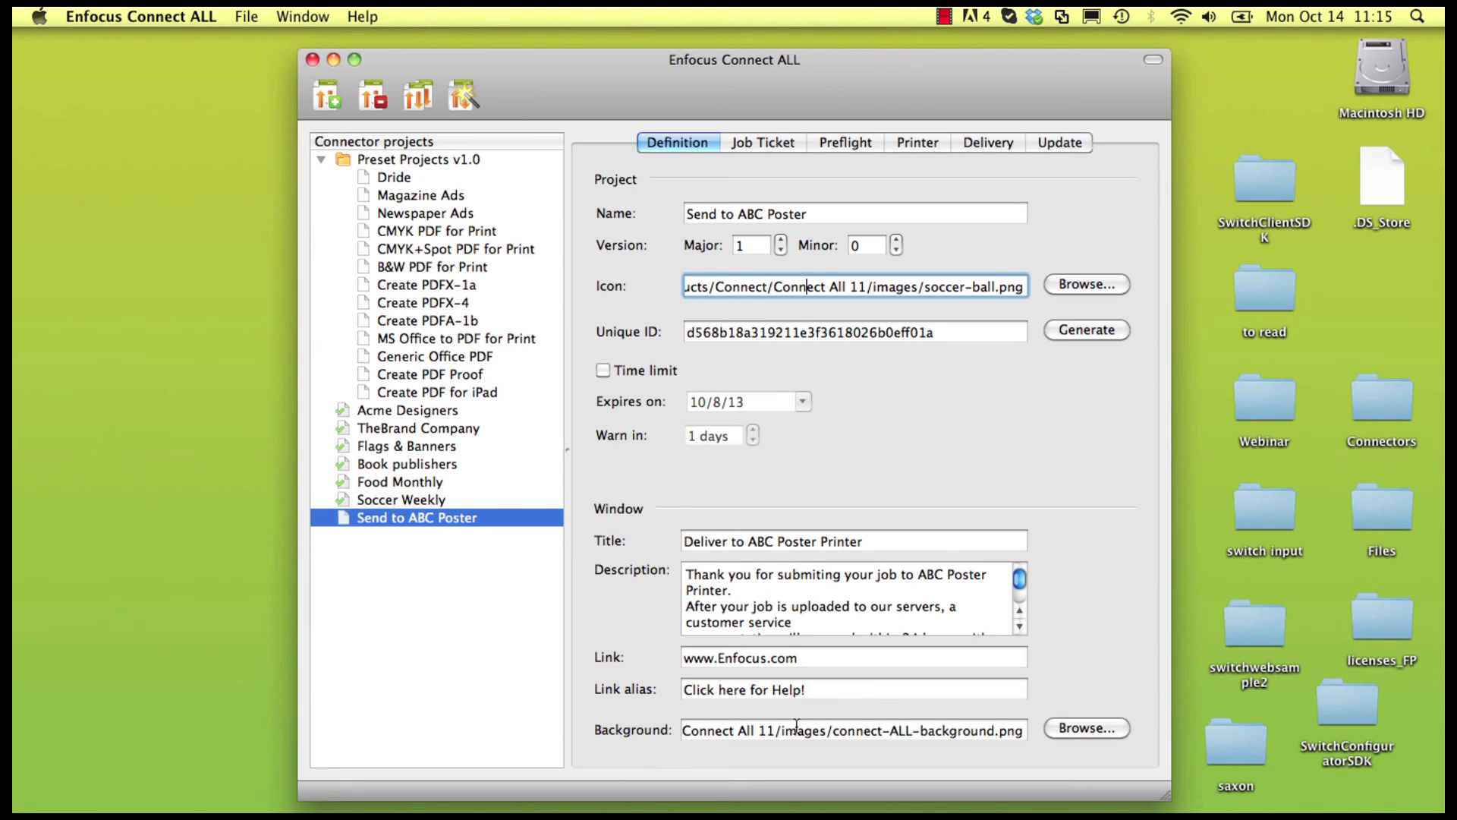
{"action": "left_click", "coordinate": [898, 142]}
{"action": "left_click", "coordinate": [841, 289]}
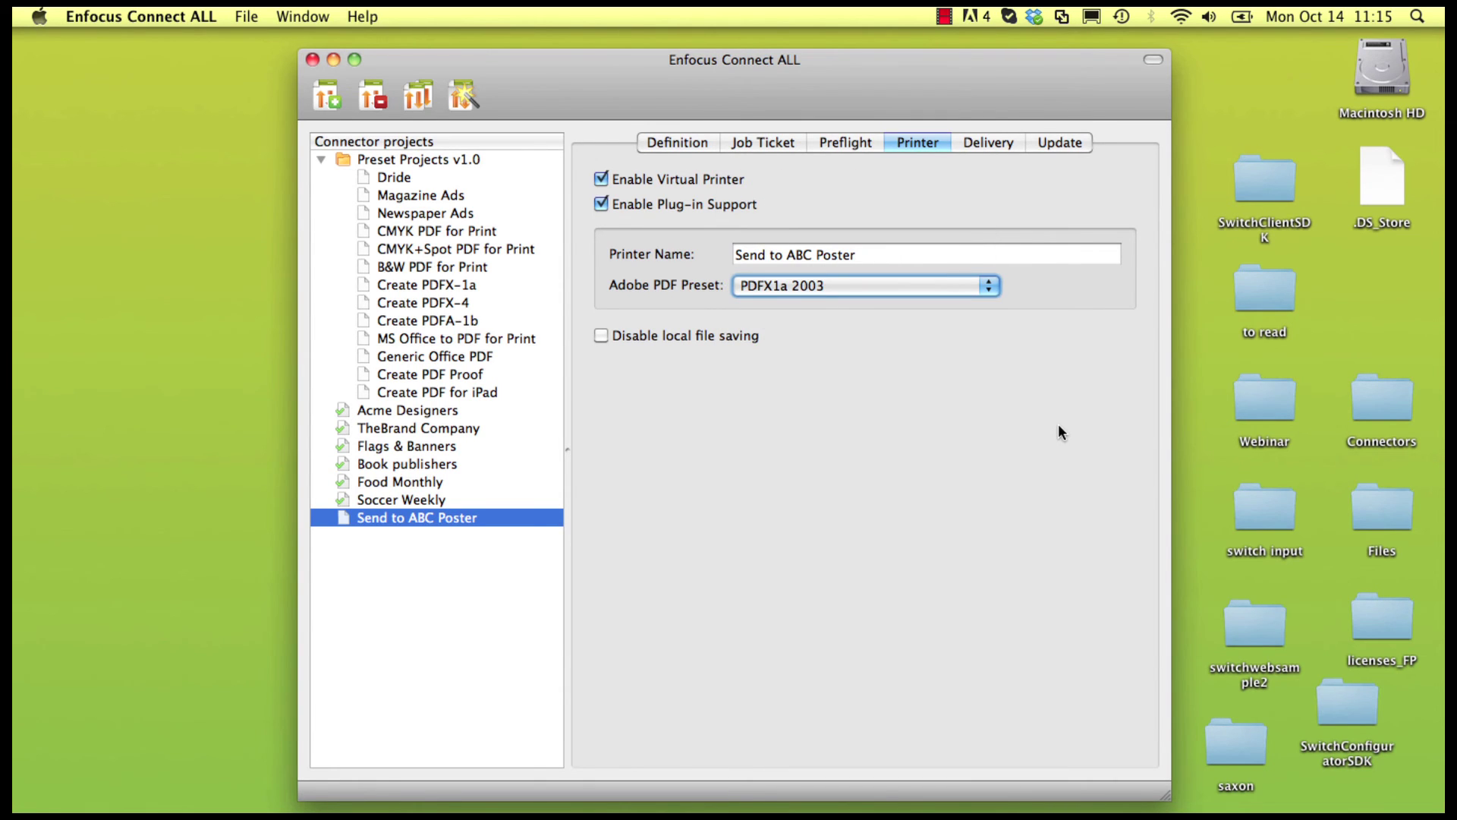
Inspect the job ticket's Company Name and Product fields, including Product's nested fields, then view Preflight
{"action": "left_click", "coordinate": [741, 146]}
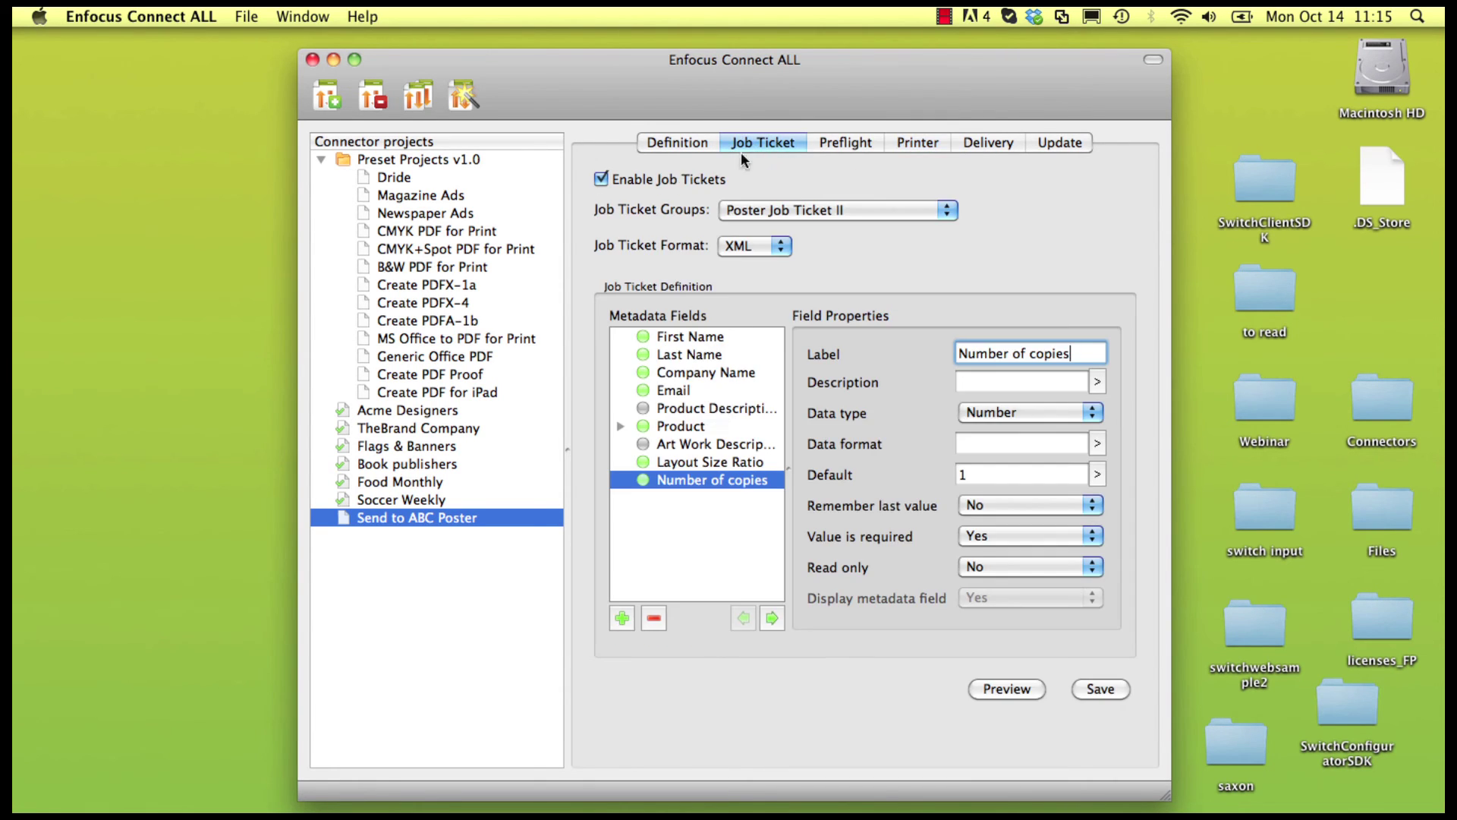
{"action": "left_click", "coordinate": [709, 374]}
{"action": "left_click", "coordinate": [669, 426]}
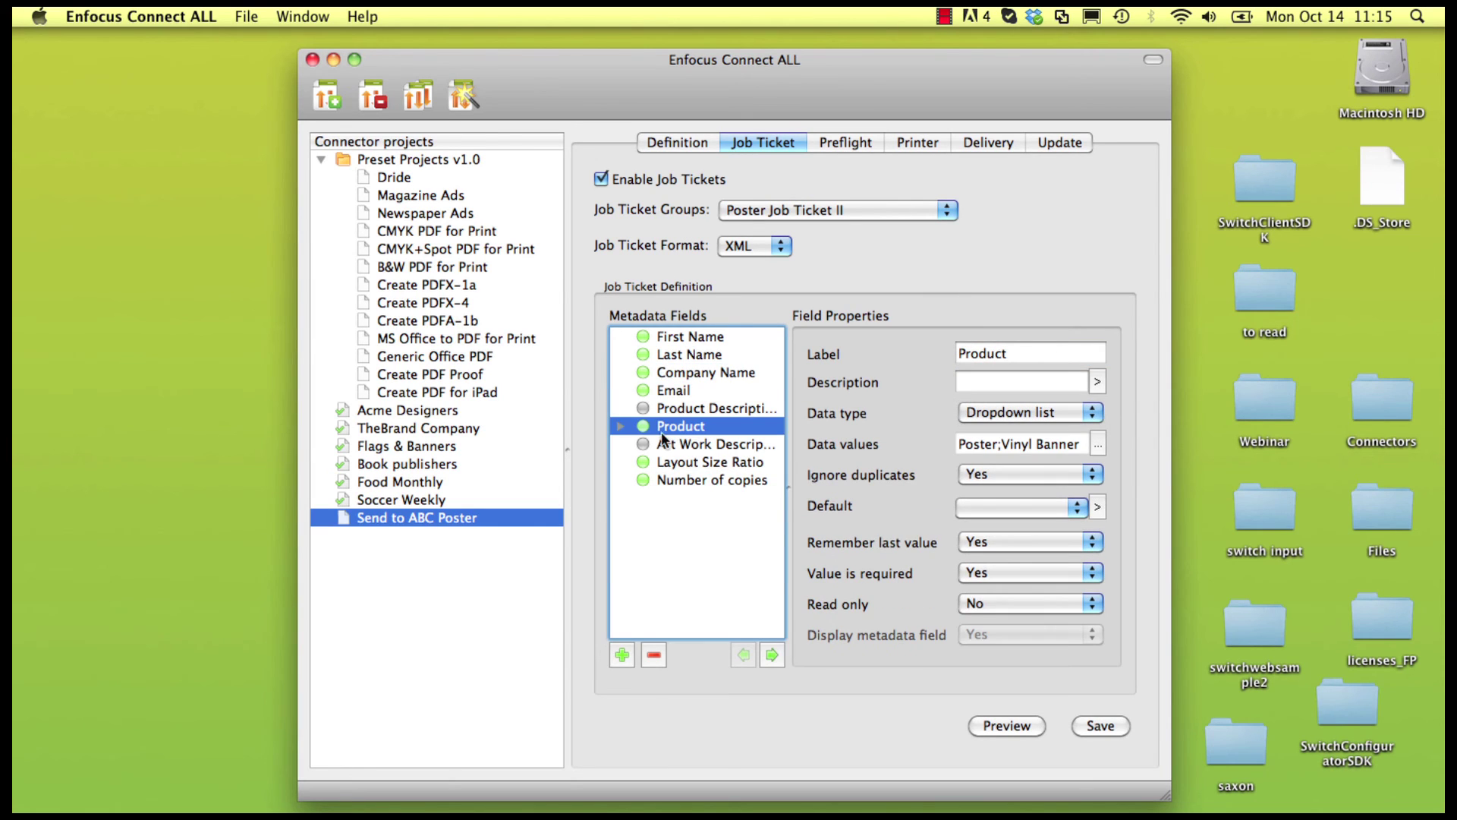
{"action": "left_click", "coordinate": [621, 426]}
{"action": "left_click", "coordinate": [849, 142]}
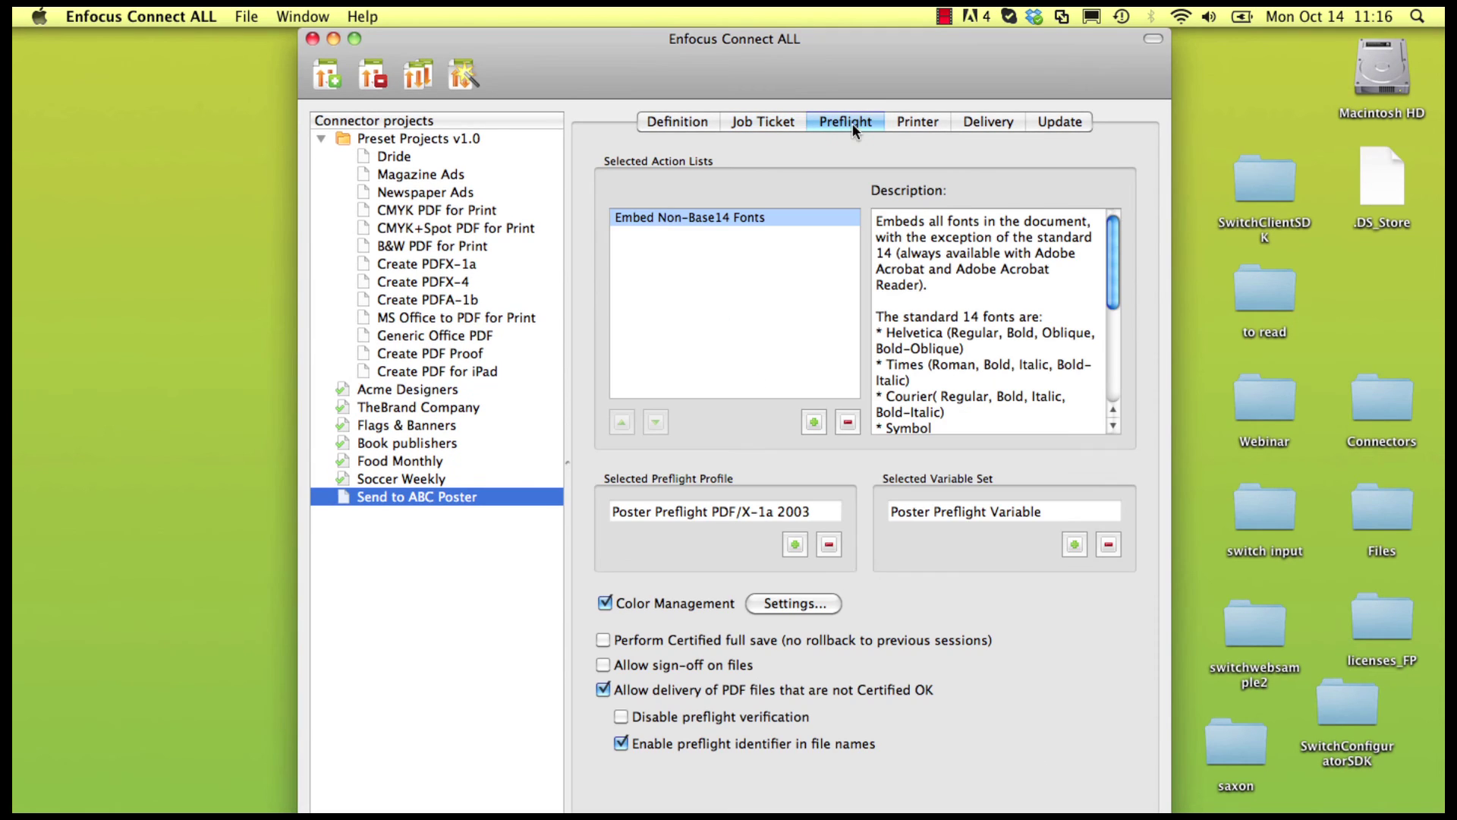
Browse other preflight profiles but keep Poster Preflight PDF/X-1a 2003, then view FTP delivery settings
{"action": "left_click", "coordinate": [795, 544]}
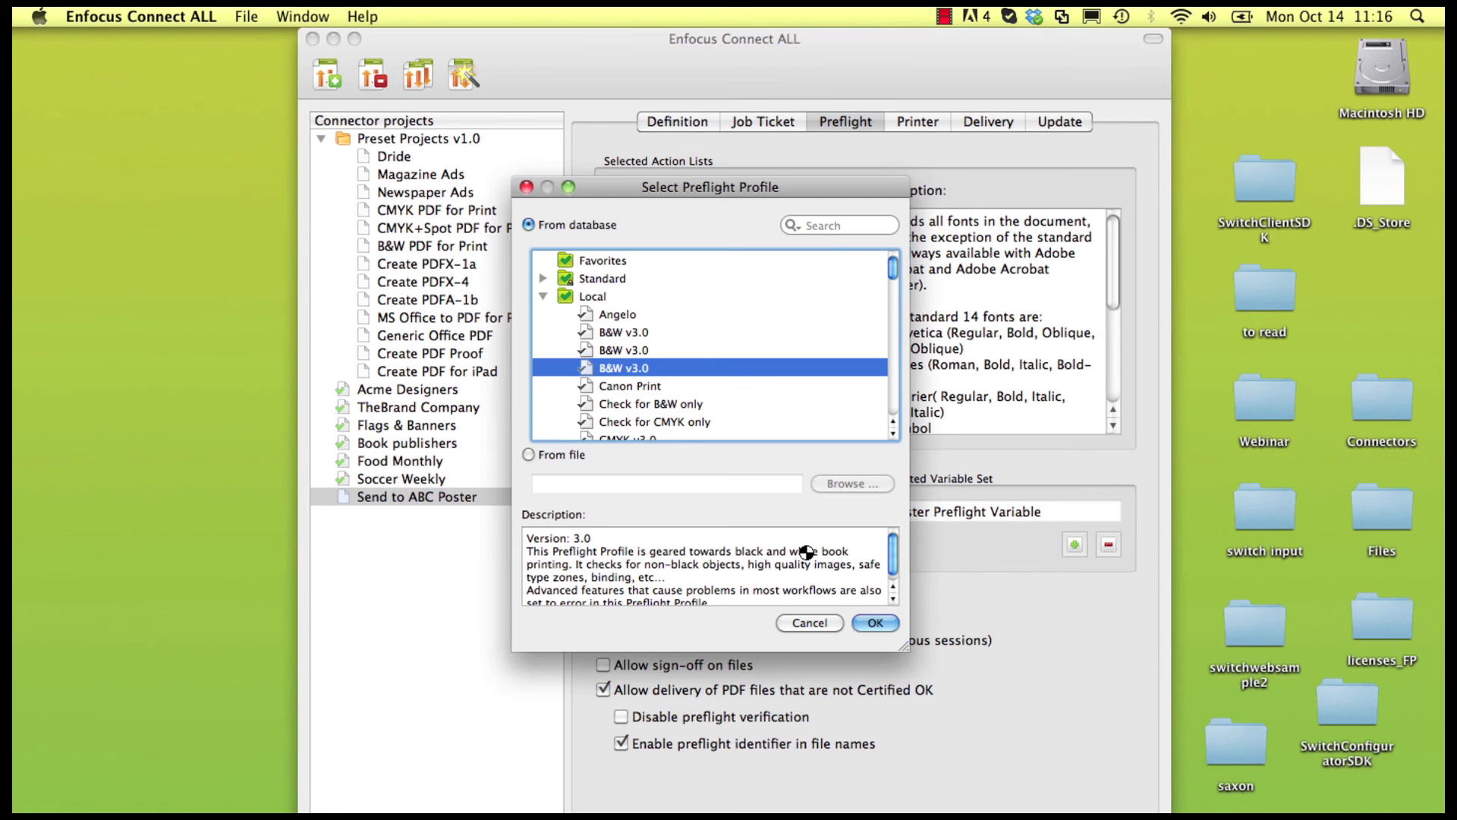
{"action": "left_click", "coordinate": [819, 621]}
{"action": "left_click", "coordinate": [962, 119]}
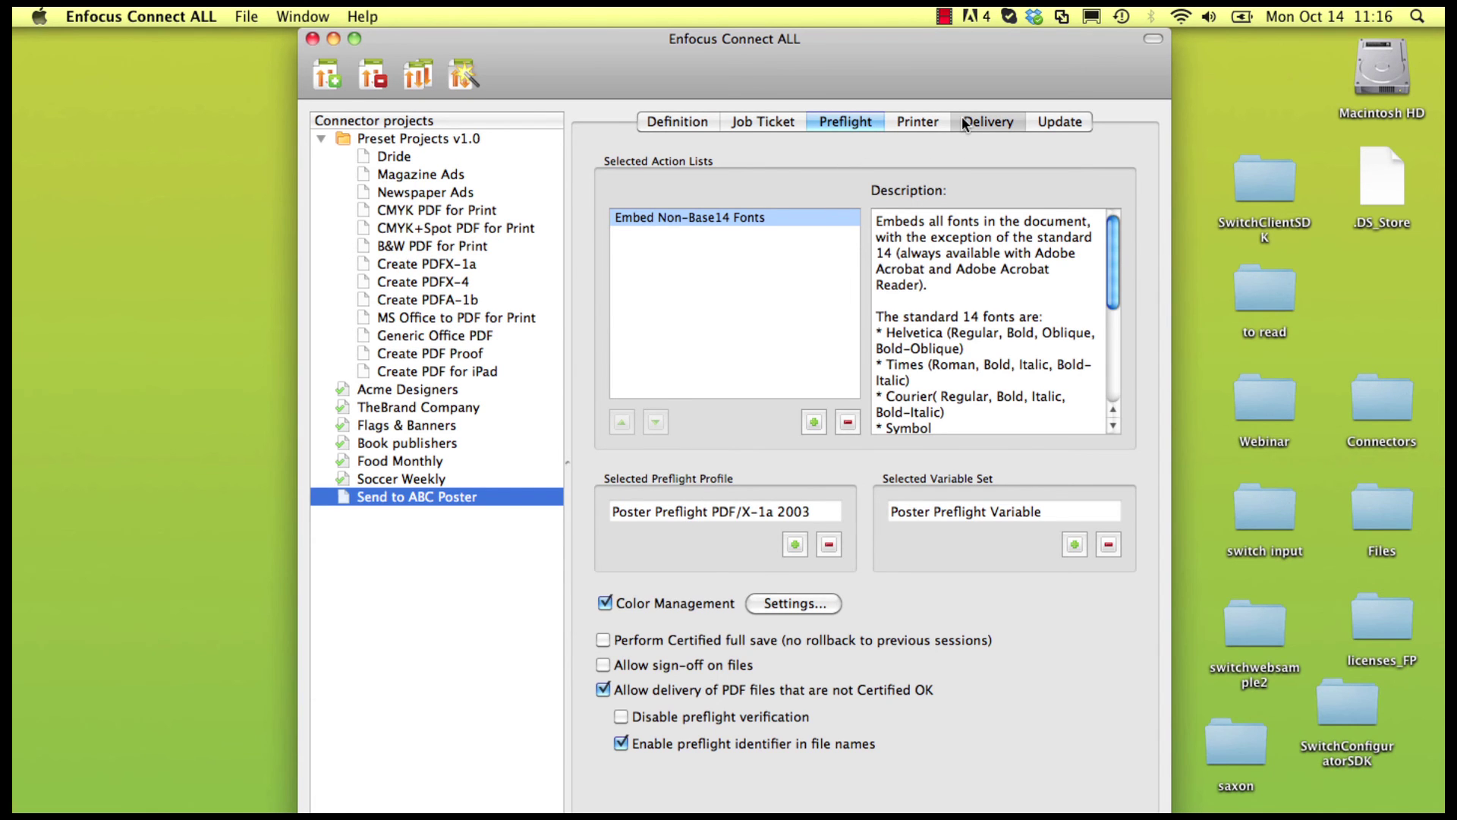